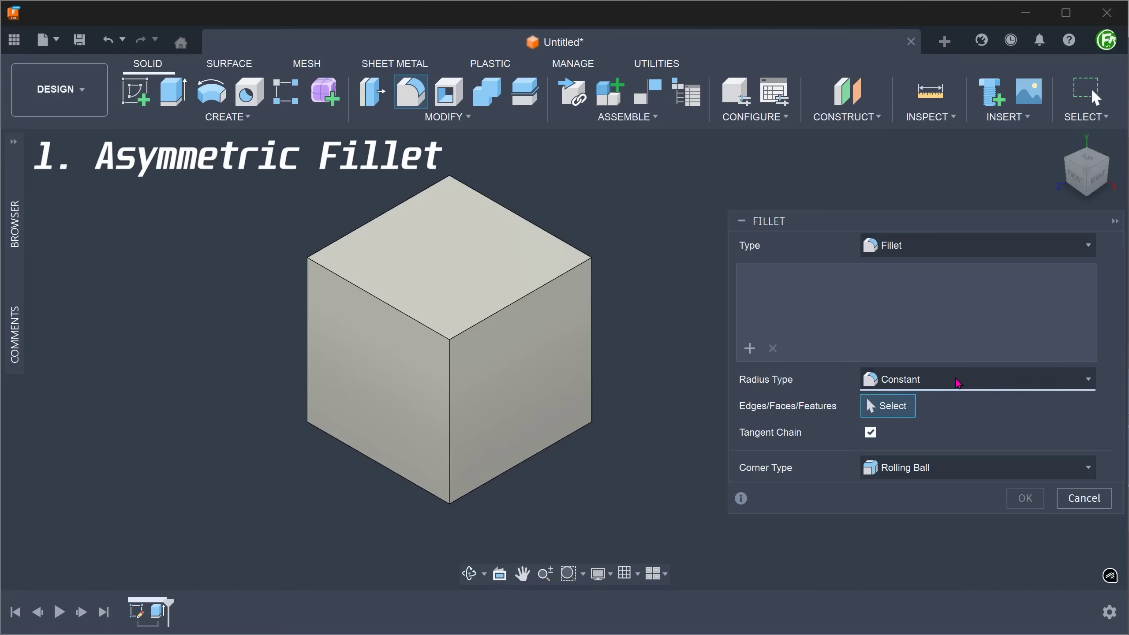
- Switch the fillet to the Asymmetric radius type and select the cube's top front edge
{"action": "left_click", "coordinate": [959, 383]}
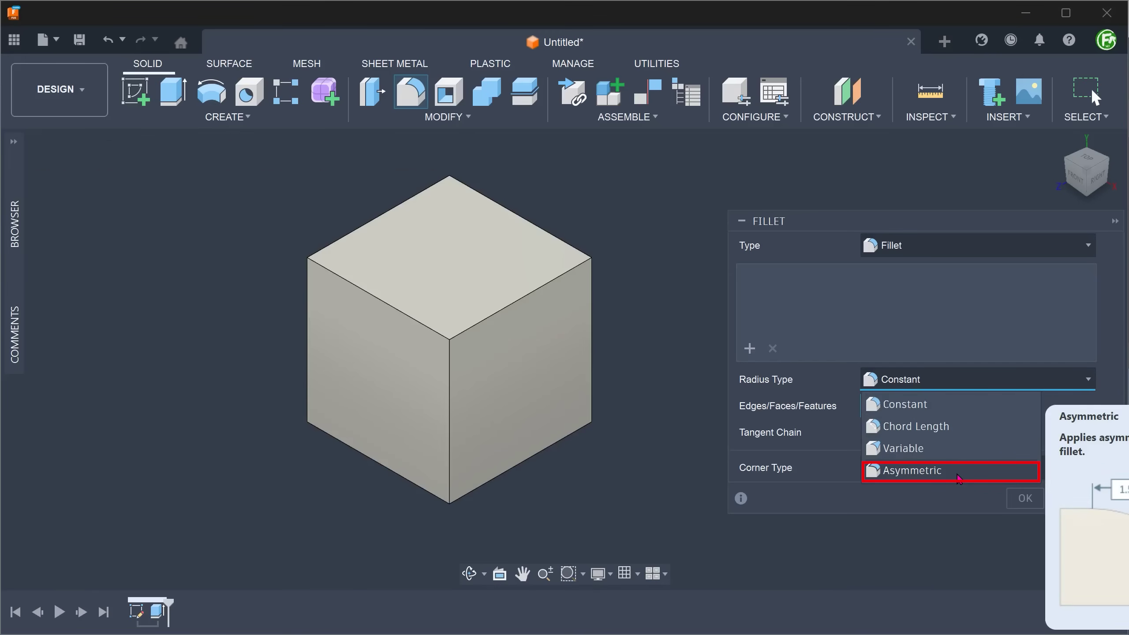
{"action": "left_click", "coordinate": [958, 473]}
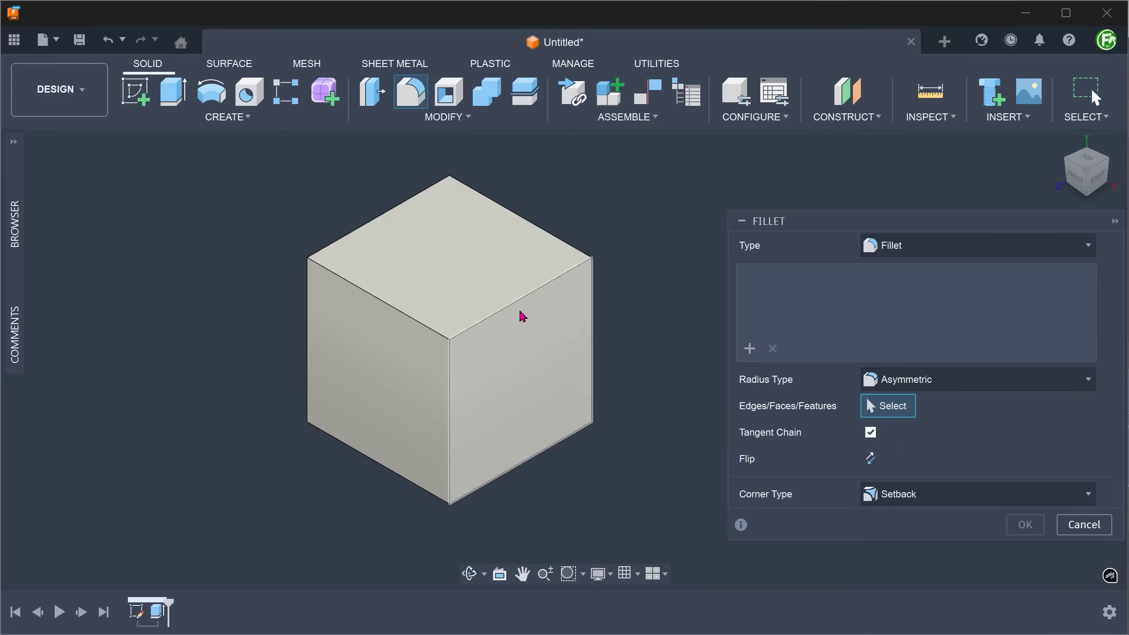
{"action": "left_click", "coordinate": [506, 309]}
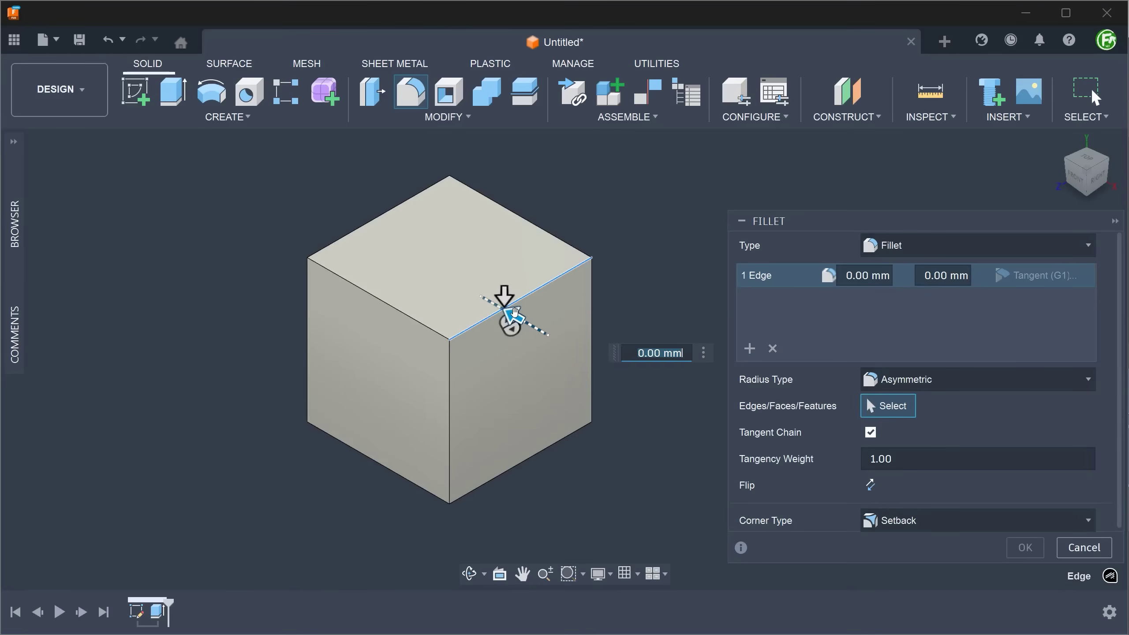
- Drag the two fillet distances to unequal values, 17.50 mm and 30 mm
{"action": "left_click_drag", "start_coordinate": [505, 309], "coordinate": [510, 324]}
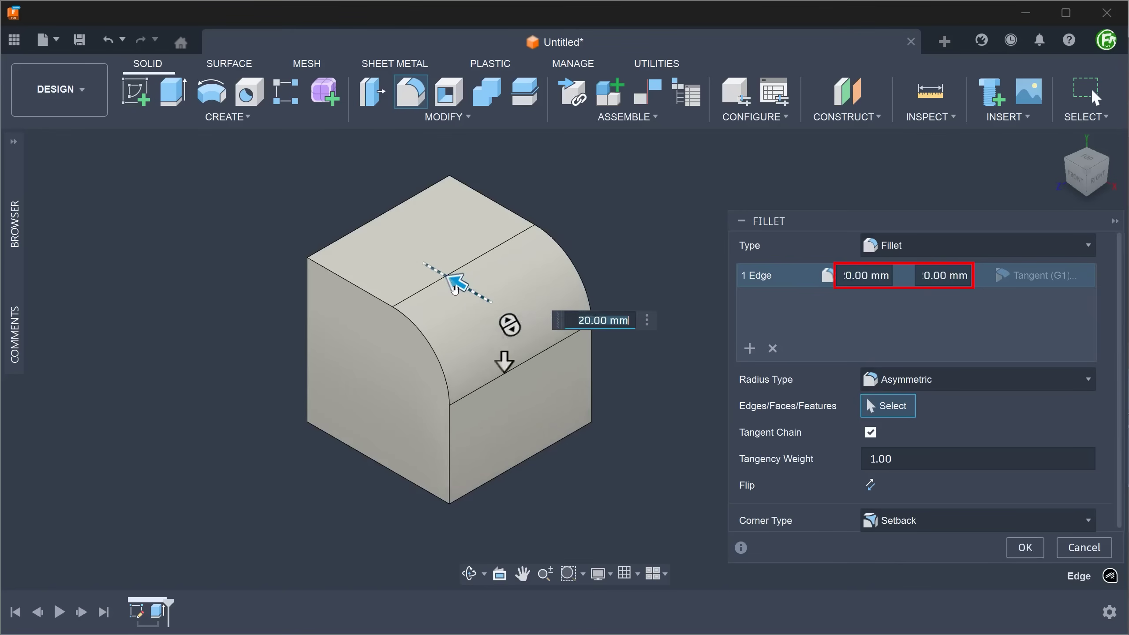
{"action": "mouse_move", "coordinate": [504, 360]}
{"action": "left_mouse_down"}
{"action": "mouse_move", "coordinate": [506, 328]}
{"action": "mouse_move", "coordinate": [505, 377]}
{"action": "left_mouse_up"}
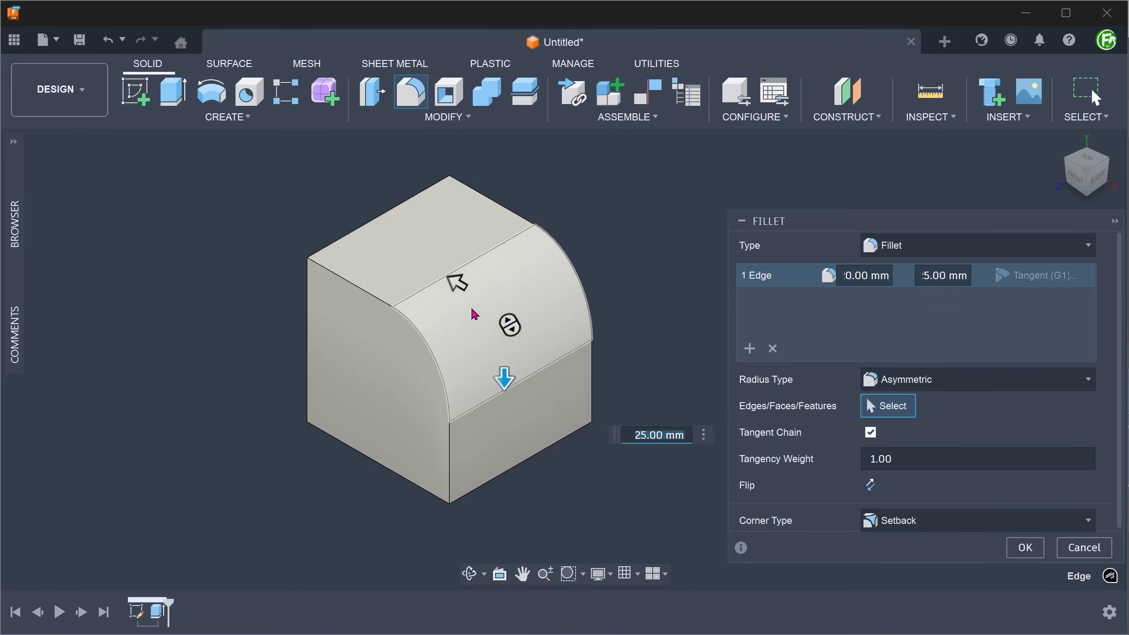
{"action": "mouse_move", "coordinate": [453, 282]}
{"action": "left_mouse_down"}
{"action": "mouse_move", "coordinate": [493, 305]}
{"action": "mouse_move", "coordinate": [476, 293]}
{"action": "mouse_move", "coordinate": [494, 295]}
{"action": "mouse_move", "coordinate": [474, 294]}
{"action": "left_mouse_up"}
{"action": "left_click_drag", "start_coordinate": [504, 378], "coordinate": [505, 394]}
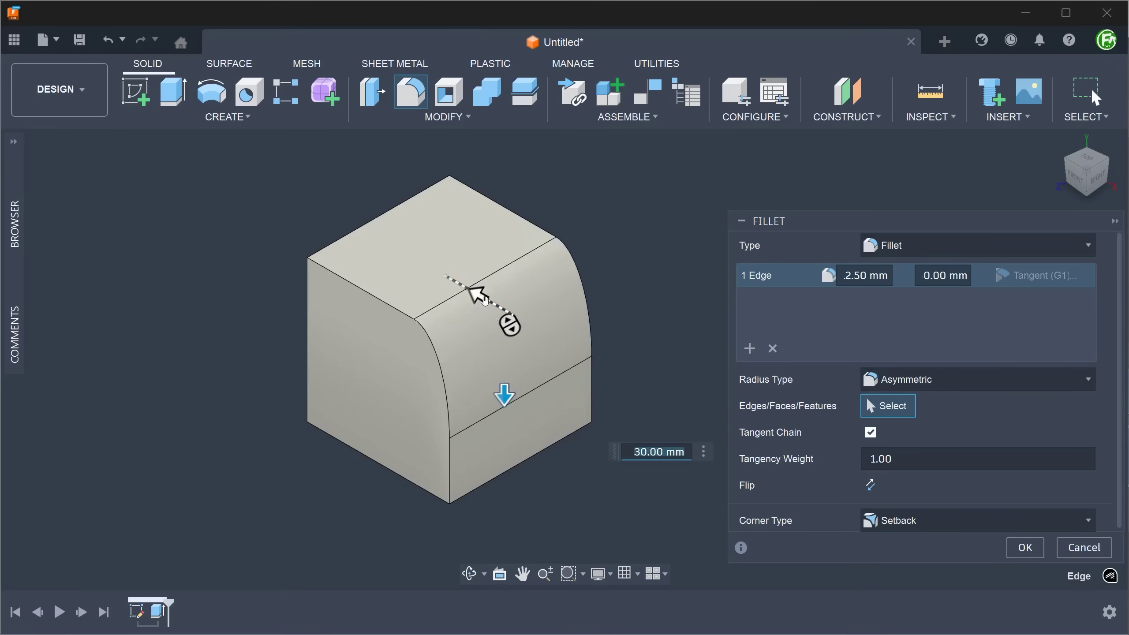
{"action": "mouse_move", "coordinate": [469, 285]}
{"action": "left_mouse_down"}
{"action": "mouse_move", "coordinate": [434, 263]}
{"action": "mouse_move", "coordinate": [459, 296]}
{"action": "left_mouse_up"}
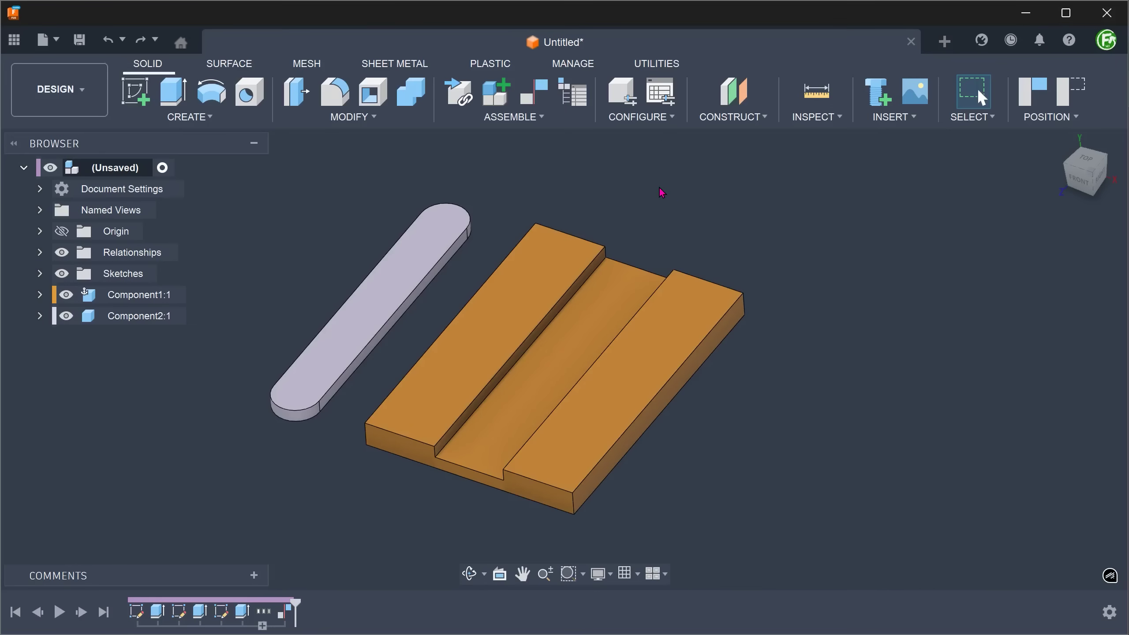
{"action": "left_click_drag", "start_coordinate": [443, 224], "coordinate": [615, 252]}
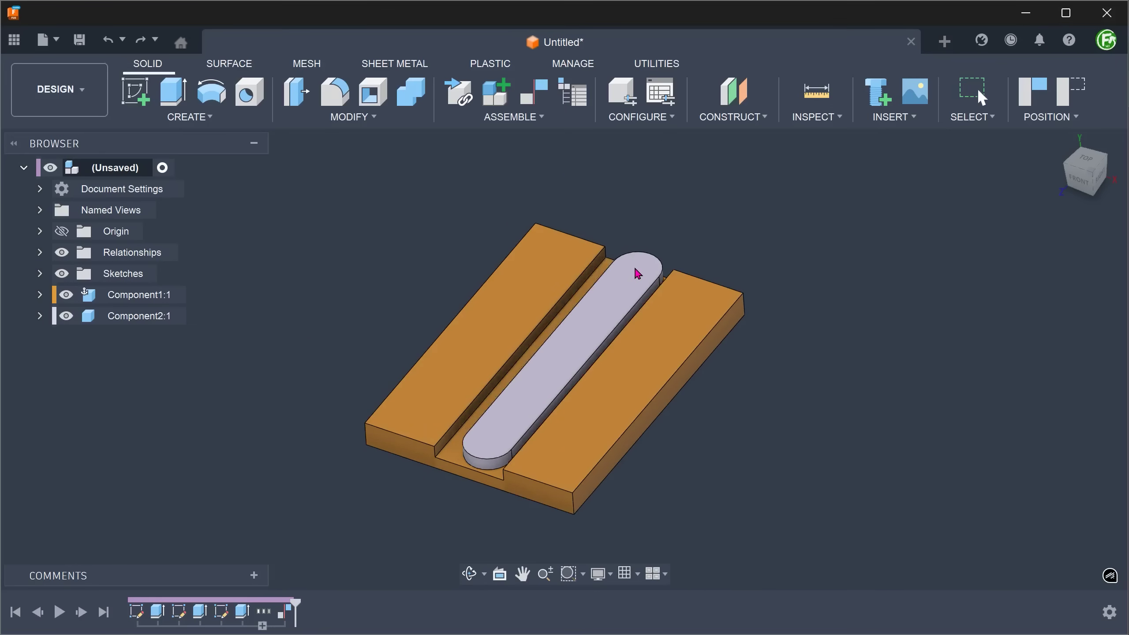
{"action": "left_click_drag", "start_coordinate": [643, 269], "coordinate": [447, 207]}
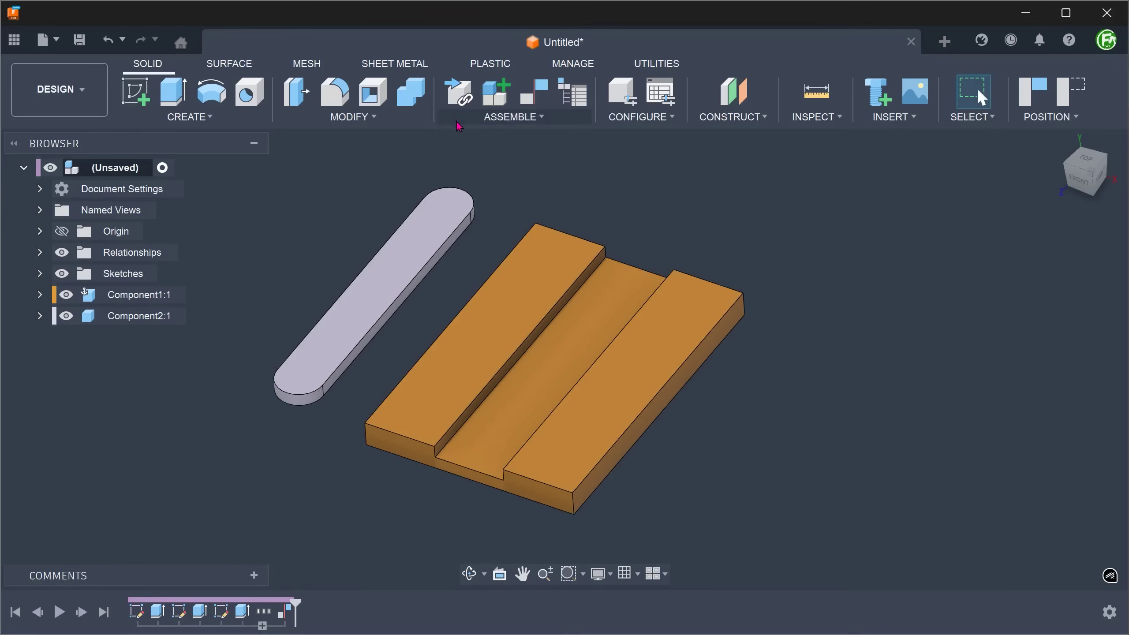
- Start Assemble > Constrain Components with the Center type selected
{"action": "left_click", "coordinate": [534, 119]}
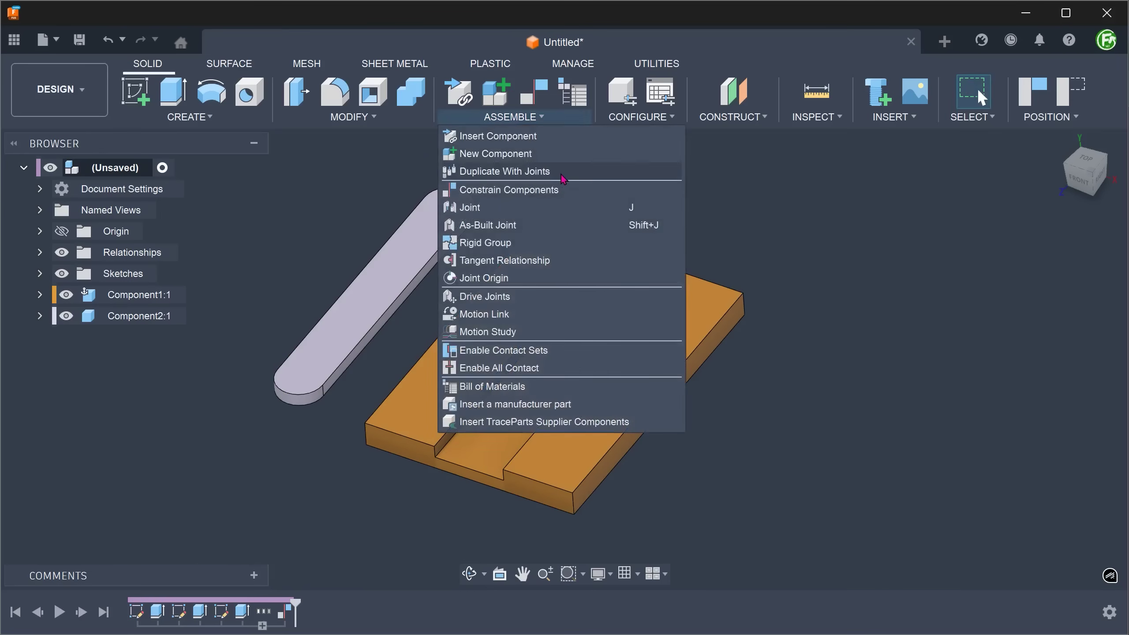
{"action": "left_click", "coordinate": [578, 192]}
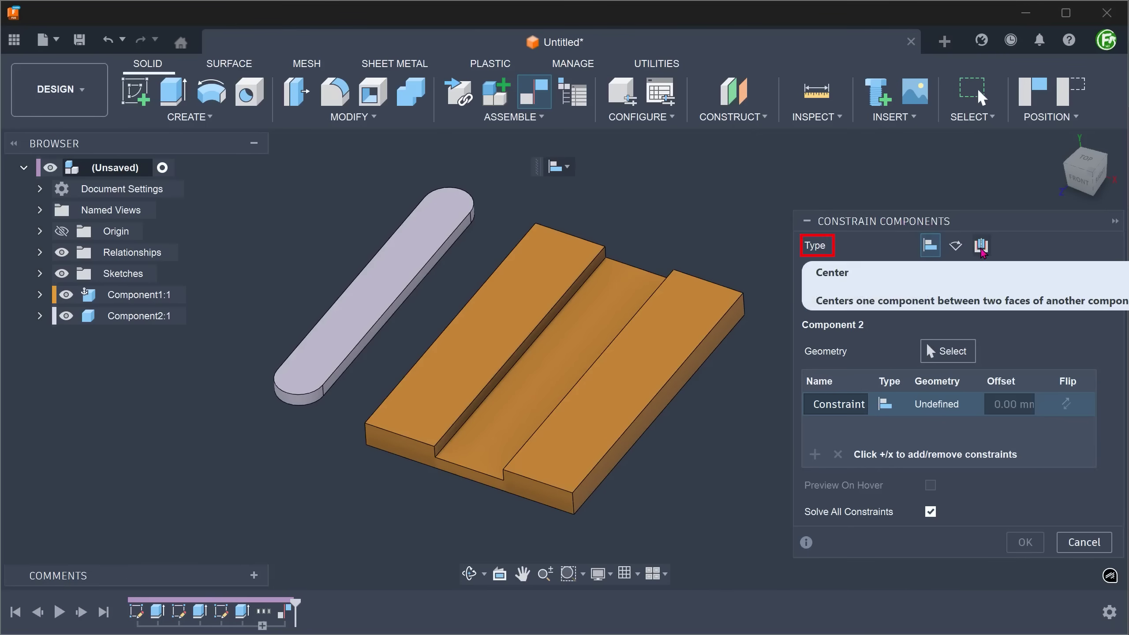
{"action": "left_click", "coordinate": [980, 248]}
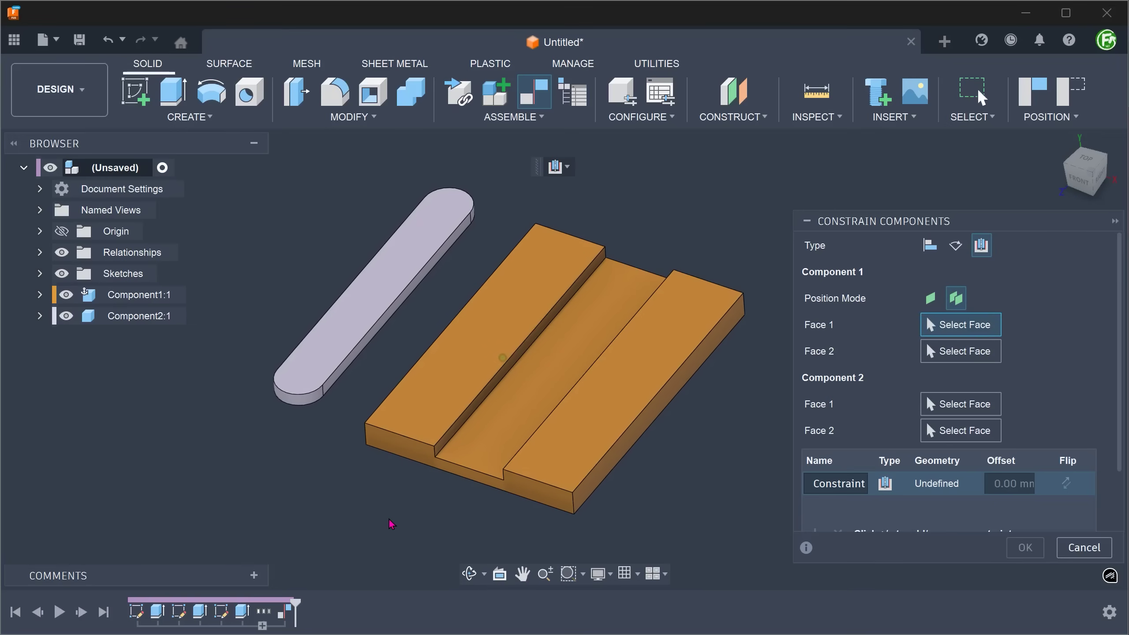
{"action": "scroll", "coordinate": [384, 524], "scroll_direction": "up", "scroll_amount": 2}
{"action": "scroll", "coordinate": [371, 520], "scroll_direction": "up", "scroll_amount": 1}
{"action": "scroll", "coordinate": [378, 494], "scroll_direction": "up", "scroll_amount": 1}
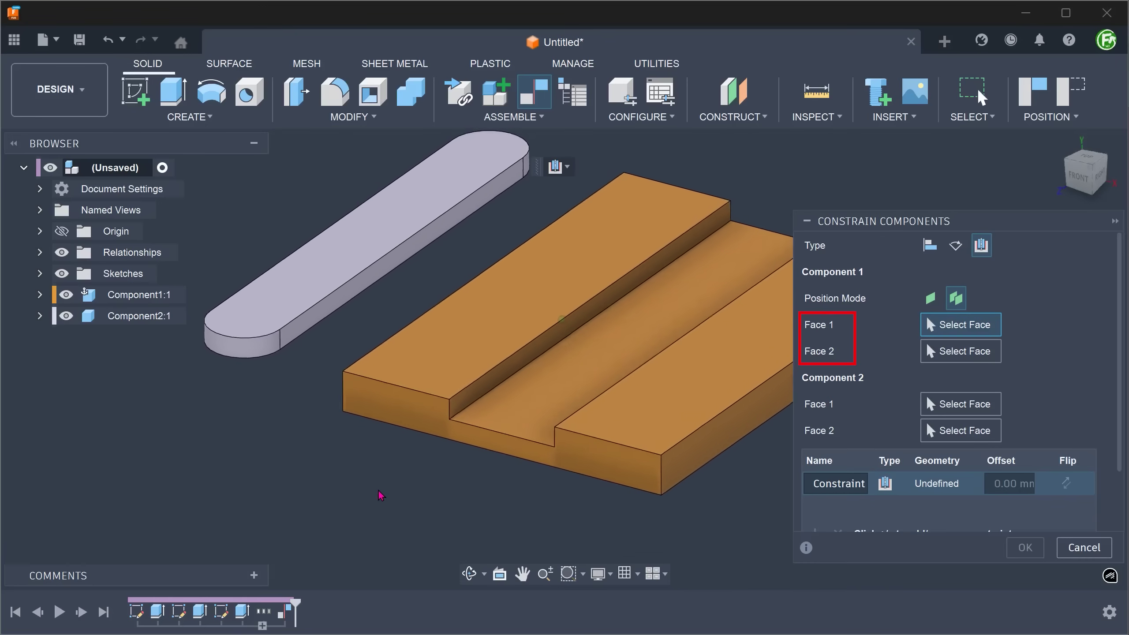
{"action": "scroll", "coordinate": [379, 494], "scroll_direction": "up", "scroll_amount": 1}
{"action": "scroll", "coordinate": [379, 491], "scroll_direction": "up", "scroll_amount": 1}
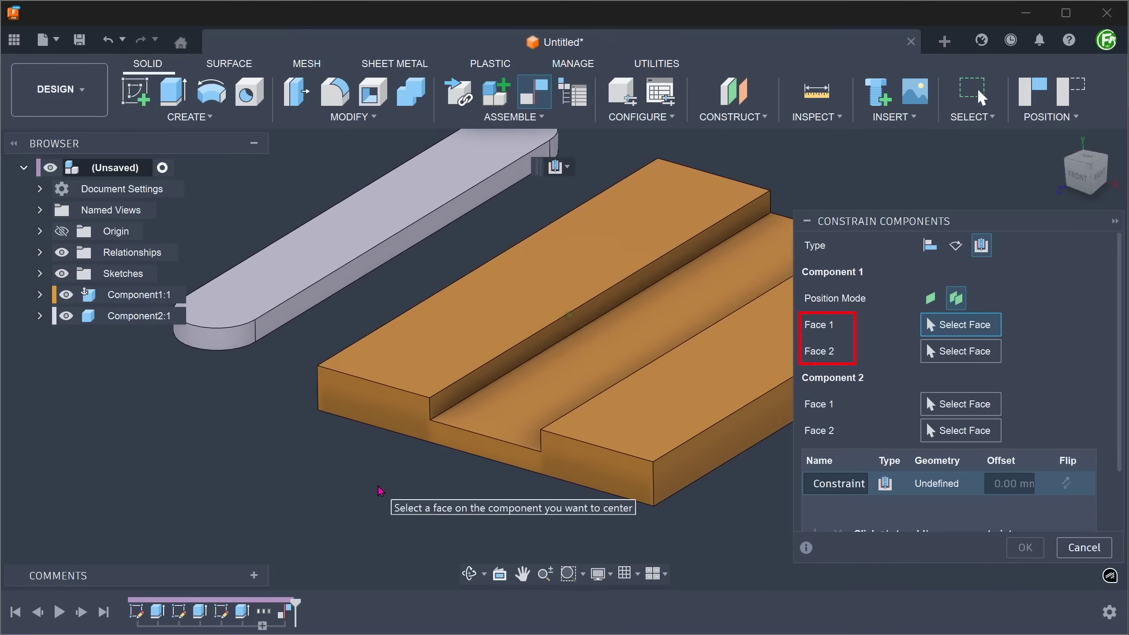
- Select both slot walls and both side faces of the bar as the centring faces
{"action": "left_click", "coordinate": [446, 404]}
{"action": "mouse_move", "coordinate": [449, 397]}
{"action": "middle_mouse_down", "text": "shift"}
{"action": "mouse_move", "coordinate": [426, 464]}
{"action": "mouse_move", "coordinate": [541, 486]}
{"action": "mouse_move", "coordinate": [549, 421]}
{"action": "mouse_move", "coordinate": [617, 469]}
{"action": "mouse_move", "coordinate": [642, 452]}
{"action": "middle_mouse_up", "text": "shift"}
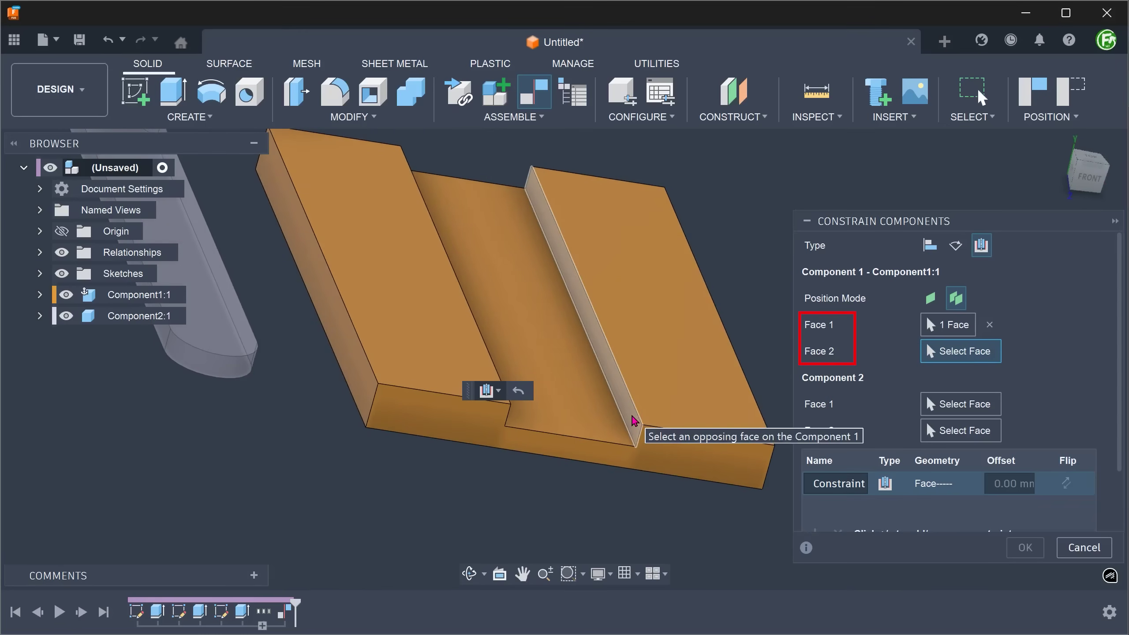
{"action": "left_click", "coordinate": [632, 423]}
{"action": "mouse_move", "coordinate": [396, 486]}
{"action": "middle_mouse_down", "text": "shift"}
{"action": "mouse_move", "coordinate": [297, 486]}
{"action": "mouse_move", "coordinate": [166, 446]}
{"action": "mouse_move", "coordinate": [235, 469]}
{"action": "mouse_move", "coordinate": [298, 462]}
{"action": "middle_mouse_up", "text": "shift"}
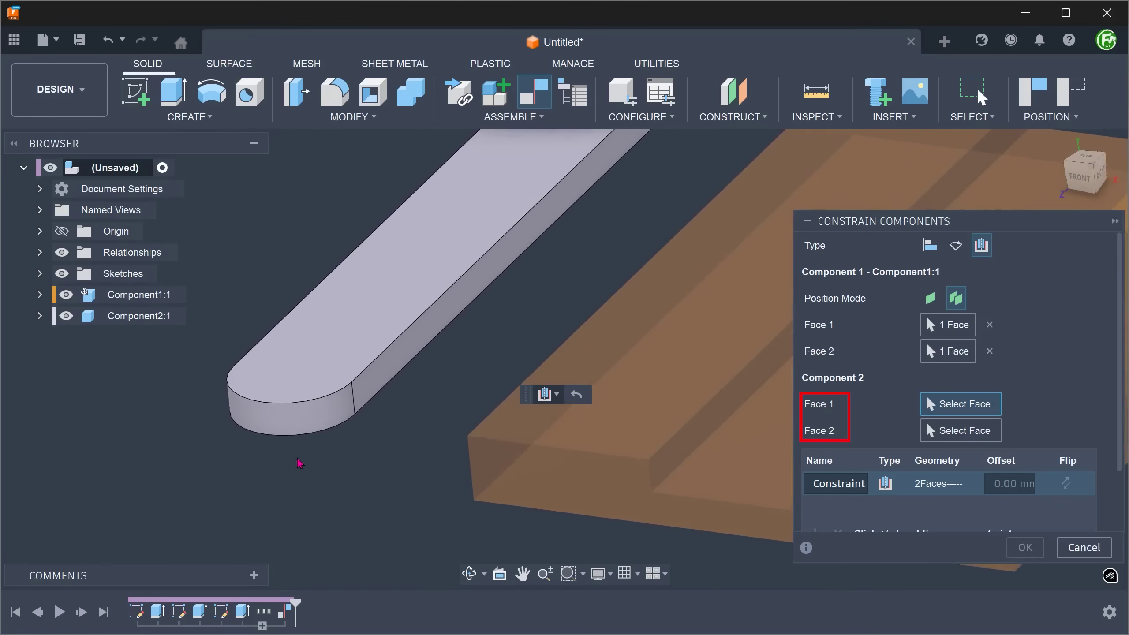
{"action": "left_click", "coordinate": [370, 394]}
{"action": "mouse_move", "coordinate": [371, 394]}
{"action": "middle_mouse_down", "text": "shift"}
{"action": "mouse_move", "coordinate": [164, 435]}
{"action": "mouse_move", "coordinate": [219, 429]}
{"action": "mouse_move", "coordinate": [282, 378]}
{"action": "mouse_move", "coordinate": [308, 373]}
{"action": "middle_mouse_up", "text": "shift"}
{"action": "left_click", "coordinate": [305, 371]}
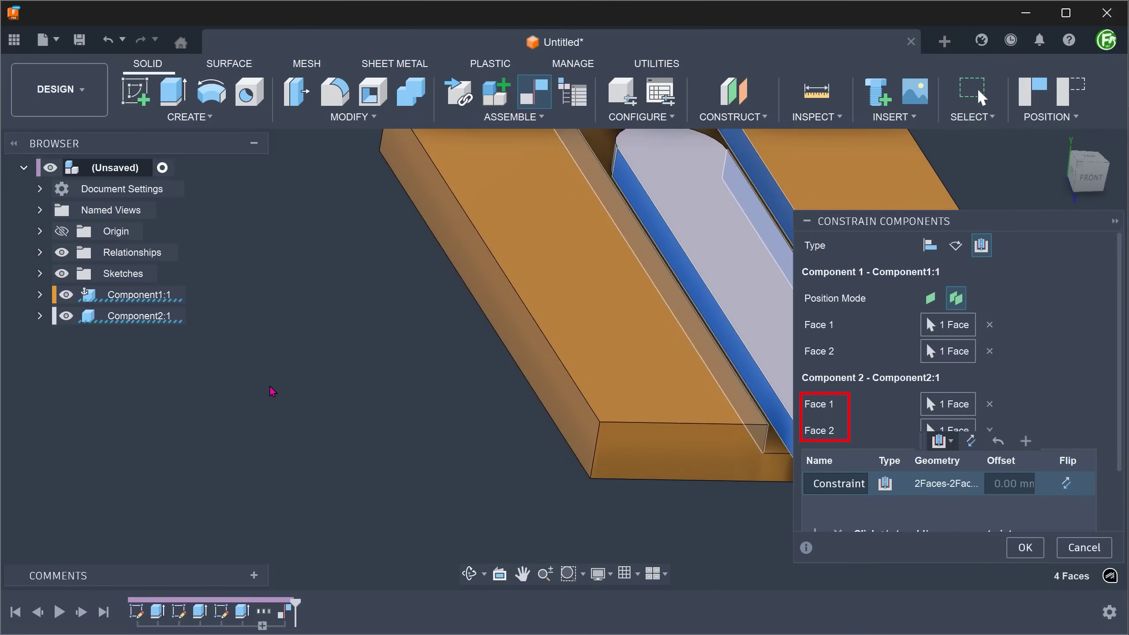
- Apply the center constraint, then slide the bar lengthwise to confirm it stays centred
{"action": "mouse_move", "coordinate": [288, 391]}
{"action": "middle_mouse_down", "text": "shift"}
{"action": "mouse_move", "coordinate": [378, 462]}
{"action": "mouse_move", "coordinate": [466, 491]}
{"action": "middle_mouse_up", "text": "shift"}
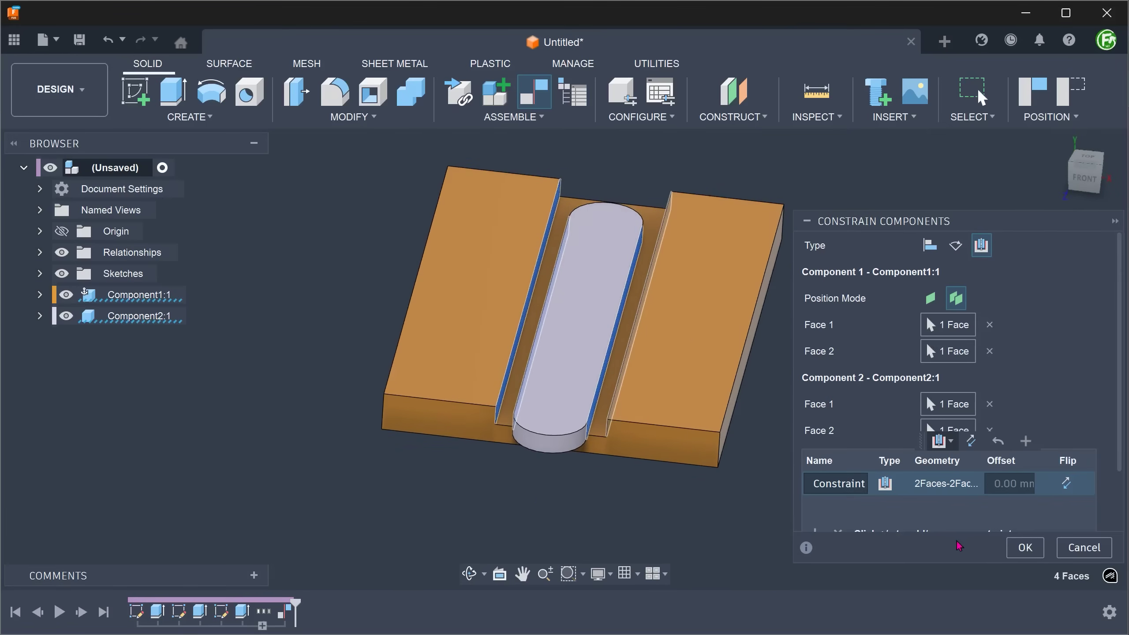
{"action": "left_click", "coordinate": [1025, 547]}
{"action": "mouse_move", "coordinate": [730, 512]}
{"action": "middle_mouse_down", "text": "shift"}
{"action": "mouse_move", "coordinate": [466, 493]}
{"action": "mouse_move", "coordinate": [474, 461]}
{"action": "mouse_move", "coordinate": [503, 461]}
{"action": "middle_mouse_up", "text": "shift"}
{"action": "mouse_move", "coordinate": [503, 462]}
{"action": "left_mouse_down"}
{"action": "mouse_move", "coordinate": [527, 411]}
{"action": "mouse_move", "coordinate": [494, 453]}
{"action": "mouse_move", "coordinate": [529, 433]}
{"action": "mouse_move", "coordinate": [484, 486]}
{"action": "mouse_move", "coordinate": [555, 408]}
{"action": "mouse_move", "coordinate": [496, 491]}
{"action": "left_mouse_up"}
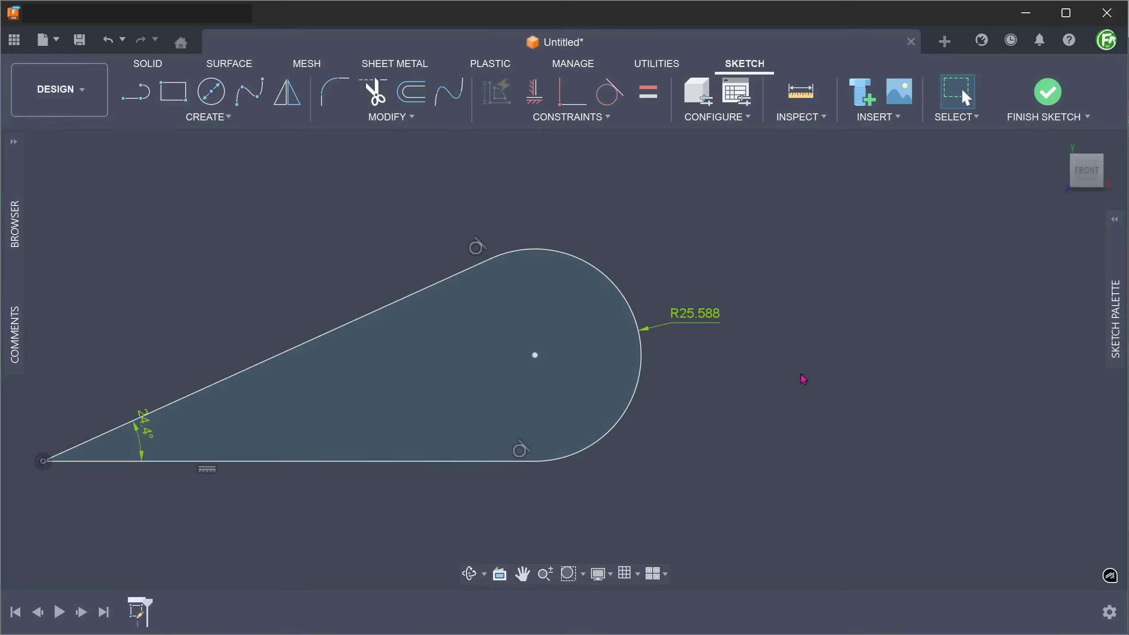
- Window-select the tapered tangent-arc example profile to clear it from the canvas
{"action": "middle_click_drag", "start_coordinate": [802, 380], "coordinate": [275, 496]}
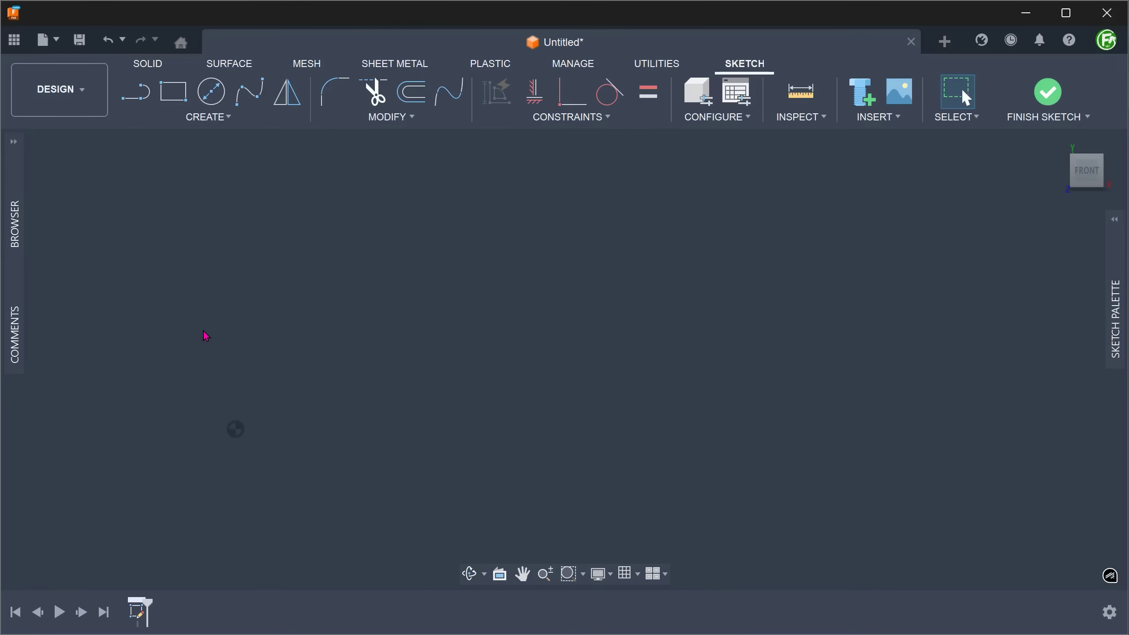
- Draw a horizontal line and an upward-angled line from the same origin point
{"action": "key", "text": "l"}
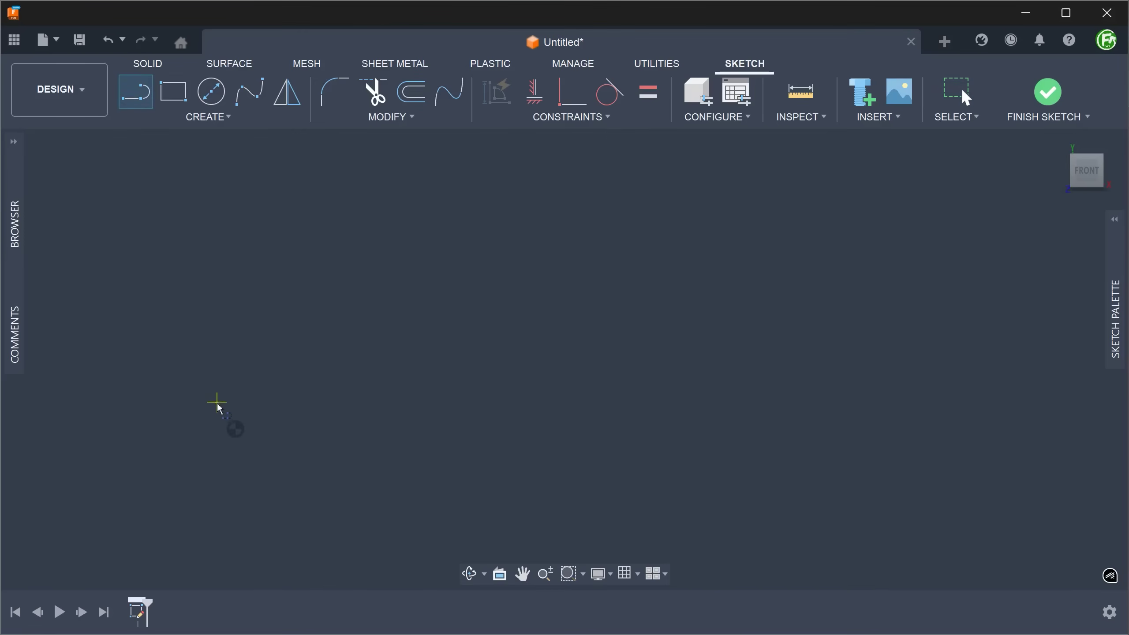
{"action": "left_click", "coordinate": [235, 429]}
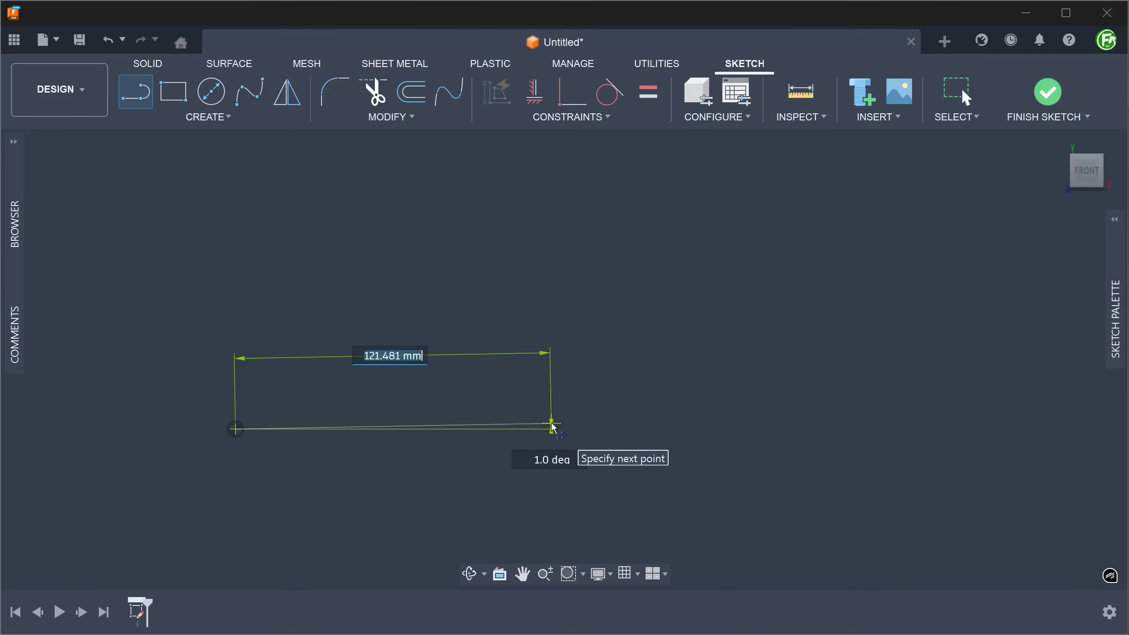
{"action": "double_click", "coordinate": [552, 427]}
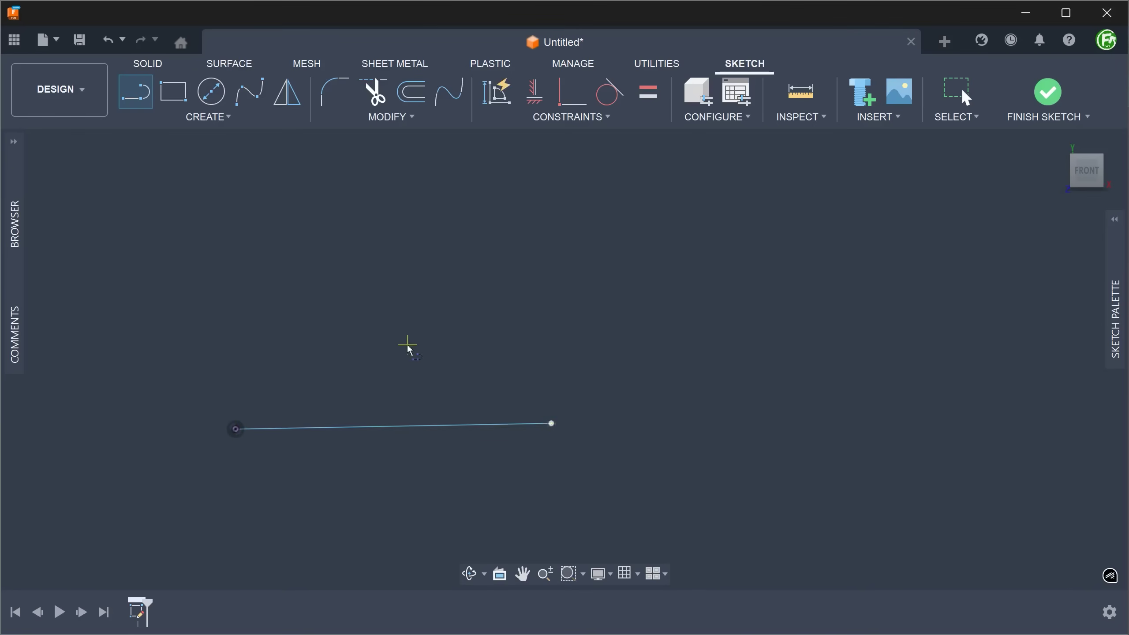
{"action": "left_click", "coordinate": [235, 430]}
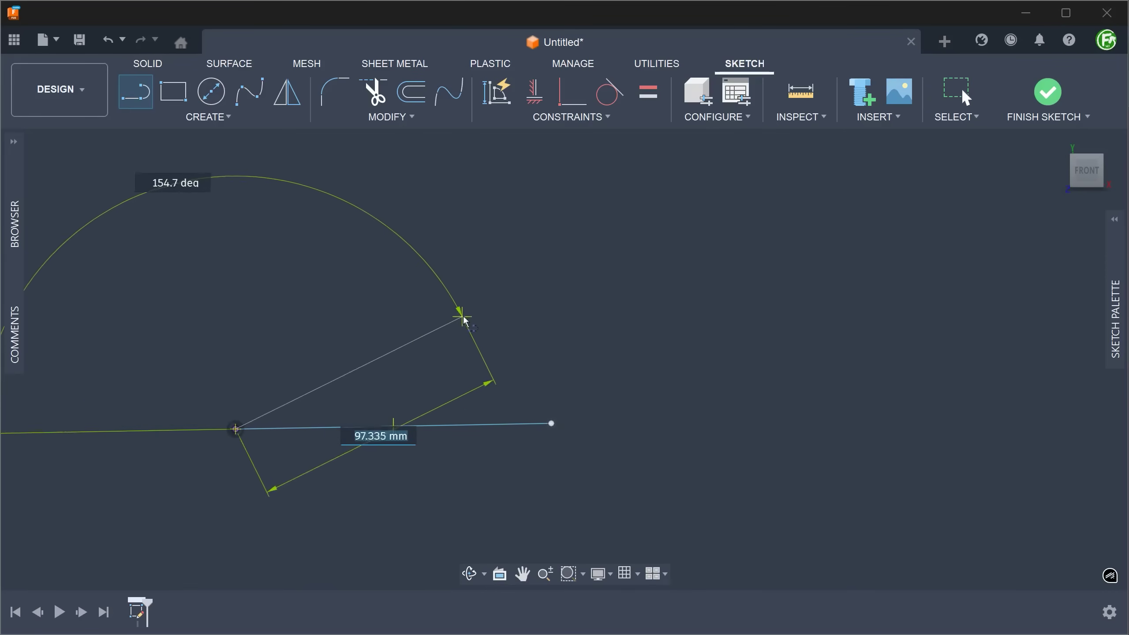
{"action": "double_click", "coordinate": [503, 302]}
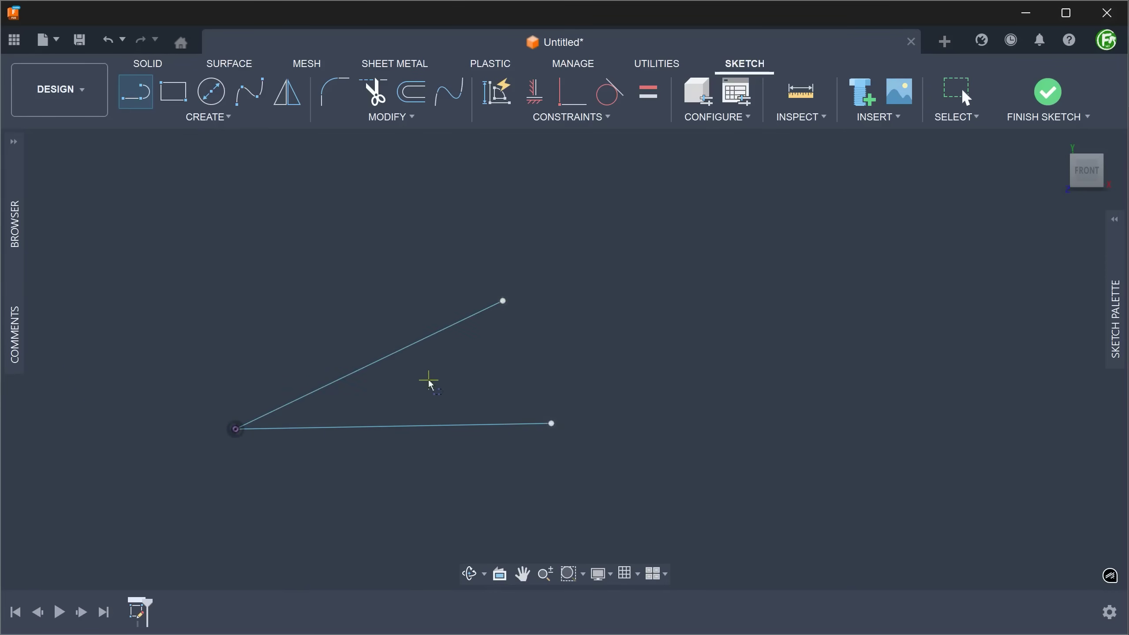
{"action": "scroll", "coordinate": [435, 379], "scroll_direction": "up", "scroll_amount": 2}
{"action": "scroll", "coordinate": [435, 379], "scroll_direction": "up", "scroll_amount": 1}
{"action": "scroll", "coordinate": [443, 373], "scroll_direction": "up", "scroll_amount": 1}
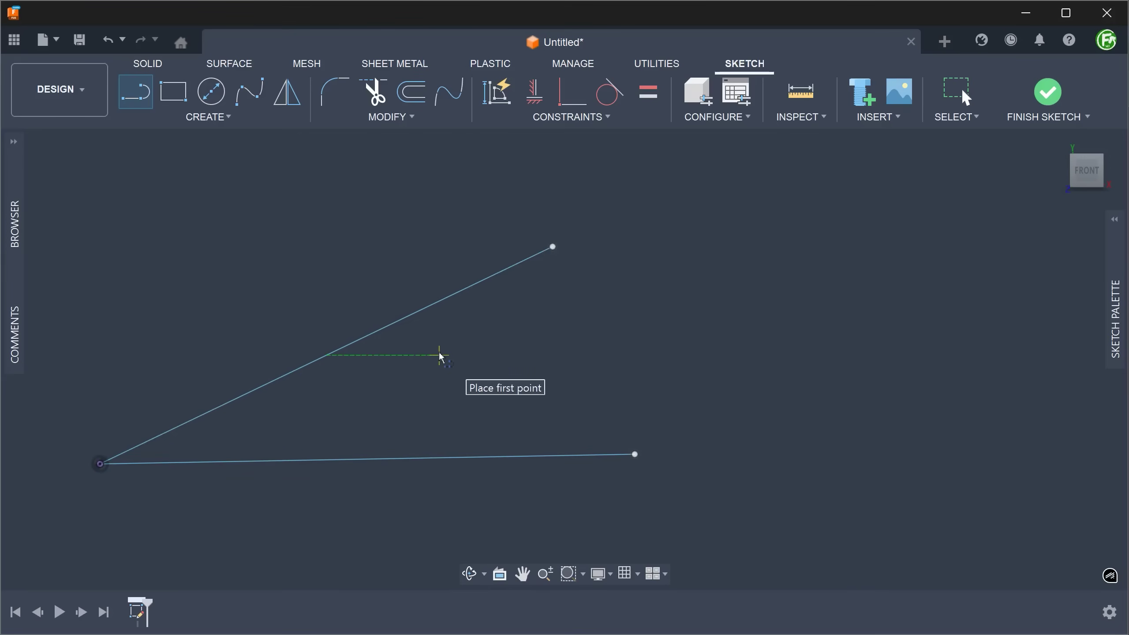
- Draw a 3-point arc from the lower line's end to the upper line's end, closing the teardrop
{"action": "left_click", "coordinate": [201, 120]}
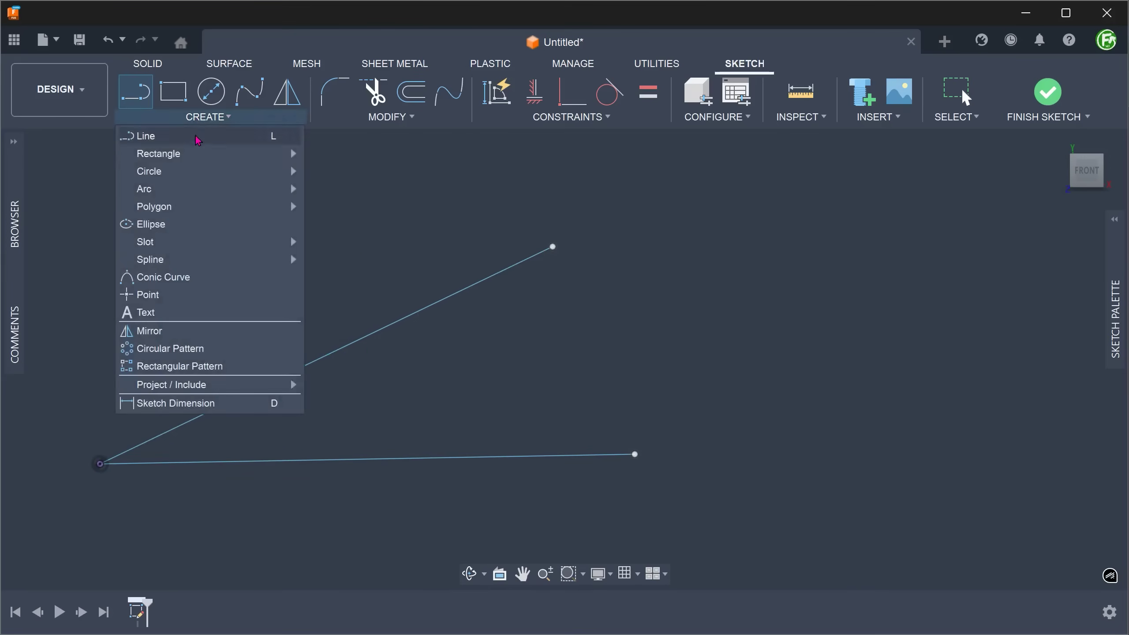
{"action": "mouse_move", "coordinate": [144, 189]}
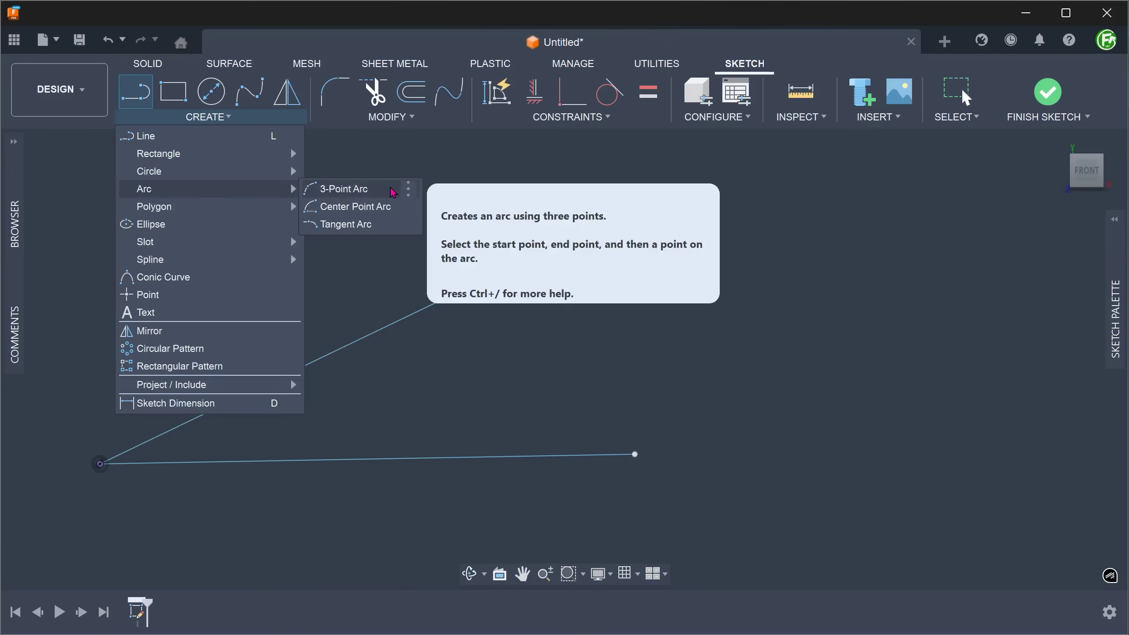
{"action": "left_click", "coordinate": [392, 193]}
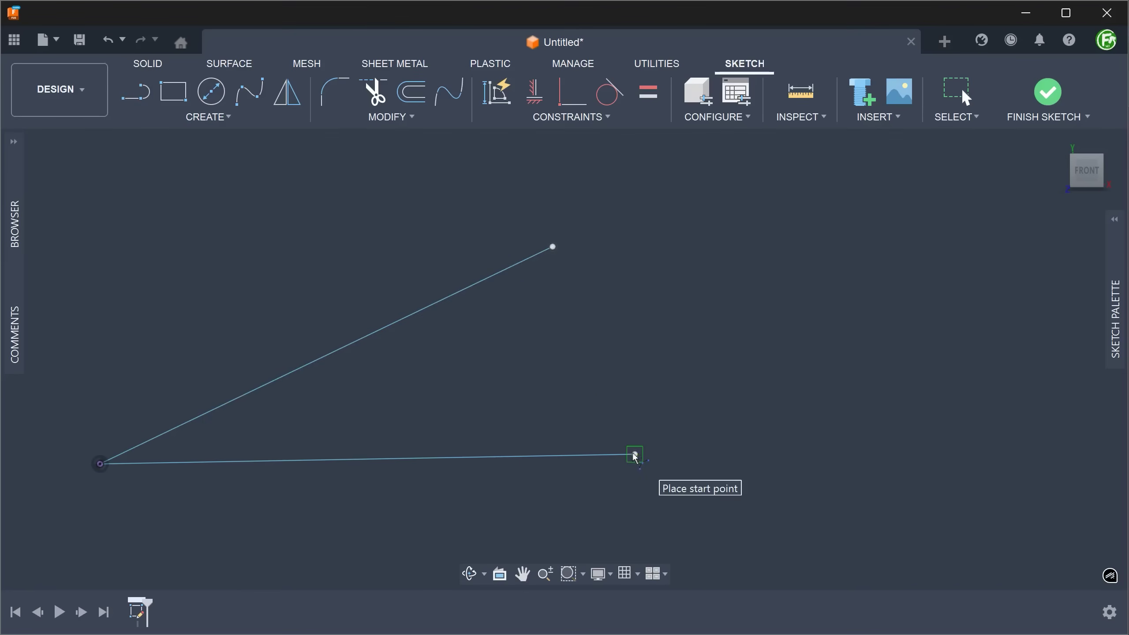
{"action": "left_click", "coordinate": [634, 455]}
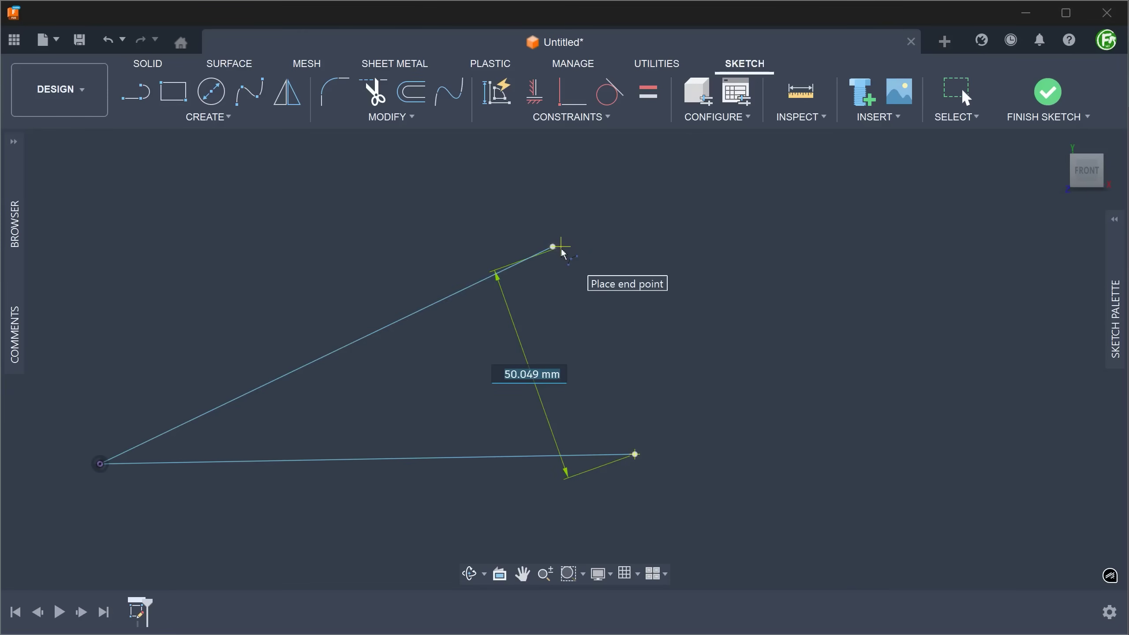
{"action": "left_click", "coordinate": [561, 253]}
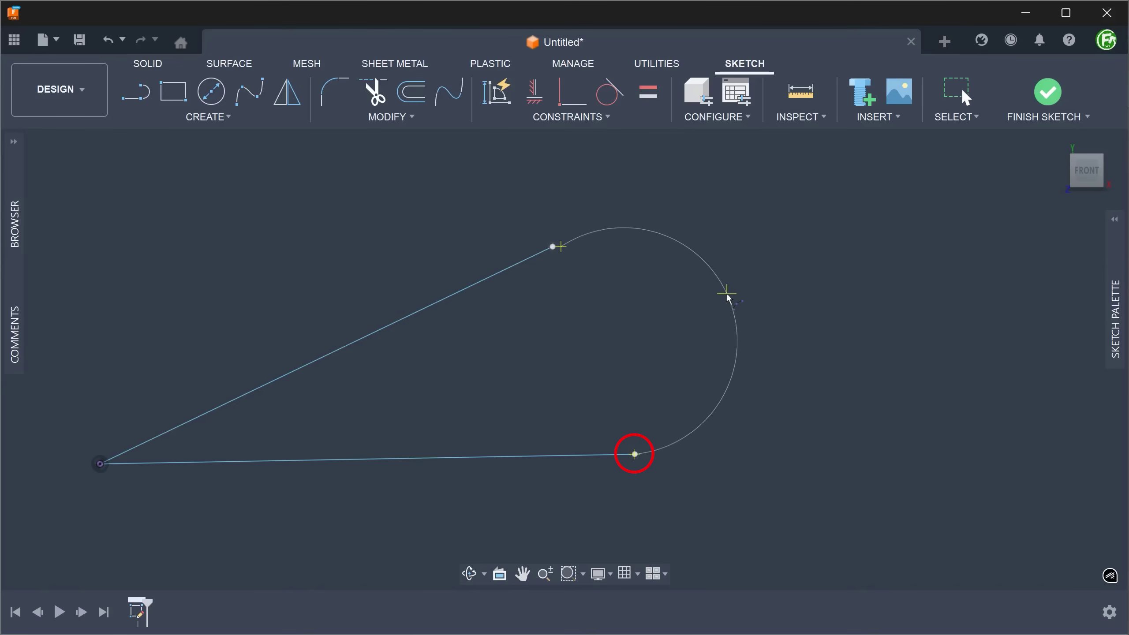
{"action": "left_click", "coordinate": [724, 295]}
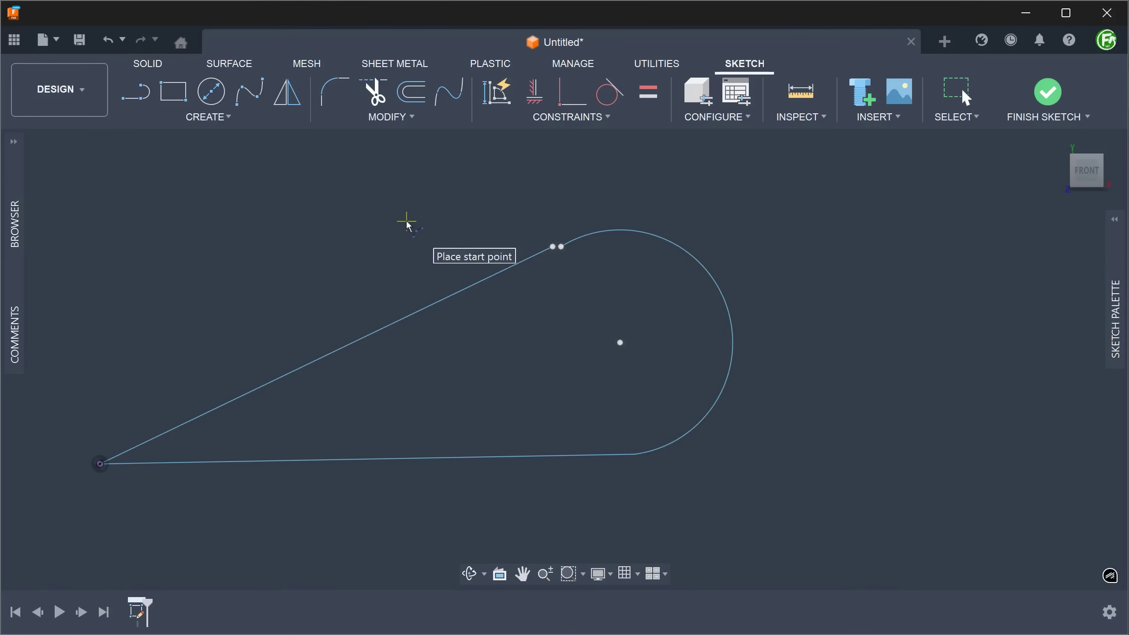
{"action": "left_click", "coordinate": [532, 119]}
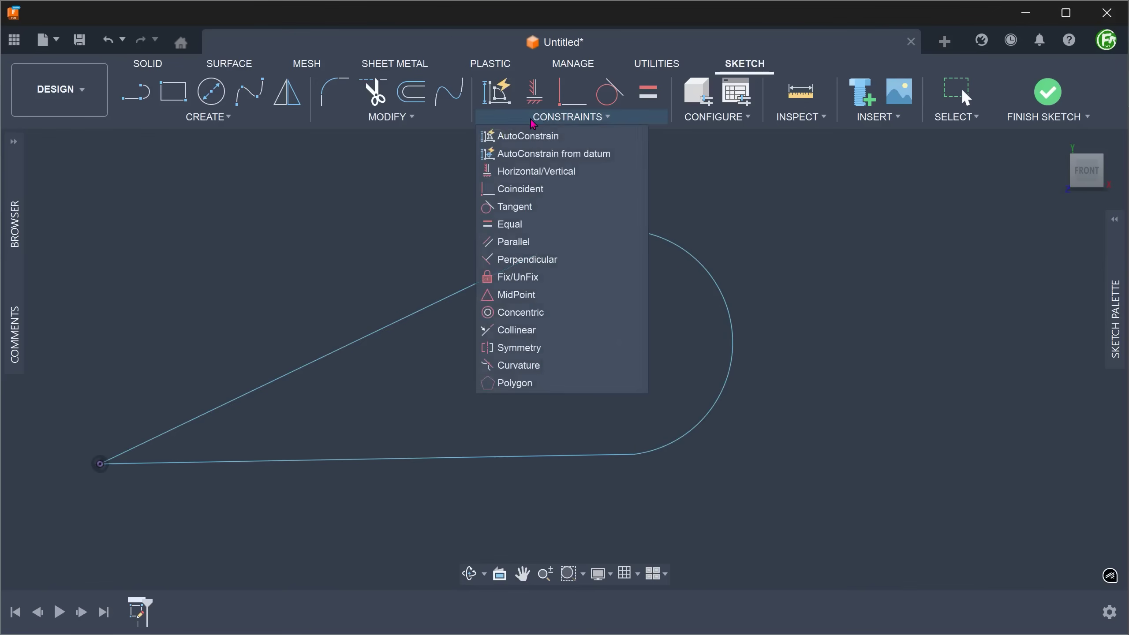
- Run AutoConstrain on the teardrop sketch and apply Result 3
{"action": "left_click", "coordinate": [580, 135]}
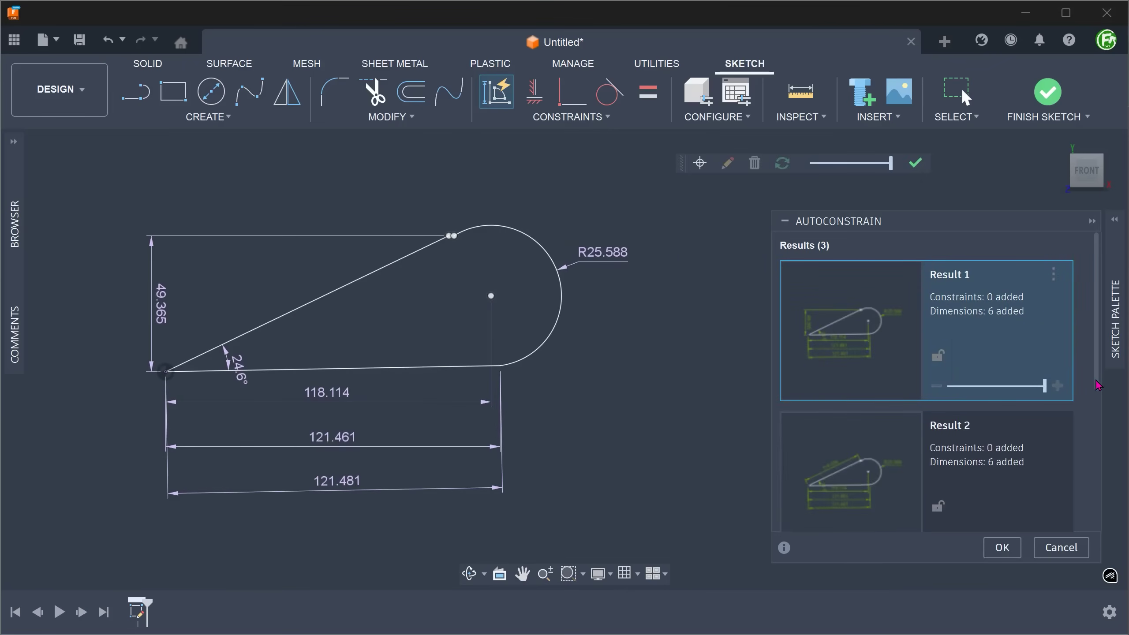
{"action": "left_click_drag", "start_coordinate": [1098, 386], "coordinate": [1105, 524]}
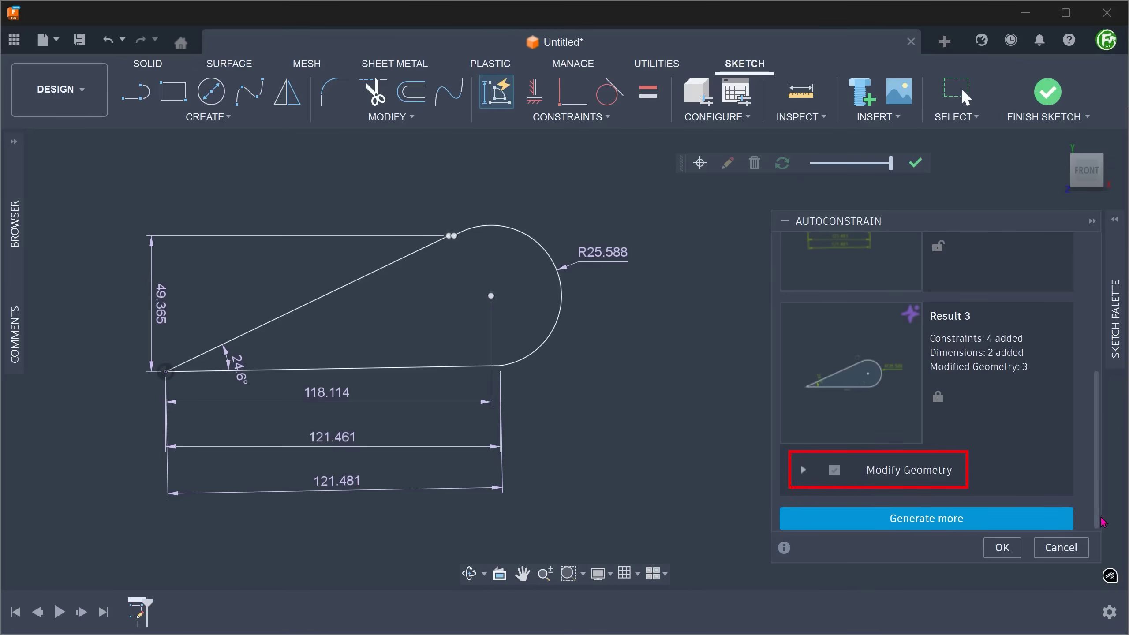
{"action": "left_click", "coordinate": [944, 474]}
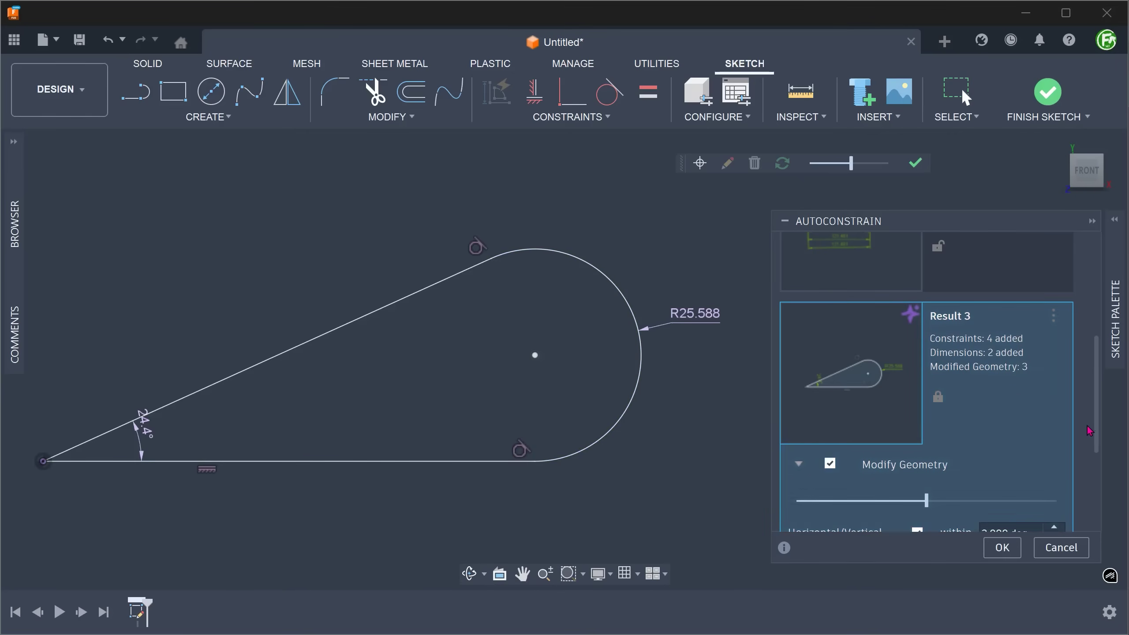
{"action": "left_click_drag", "start_coordinate": [1094, 432], "coordinate": [1108, 530]}
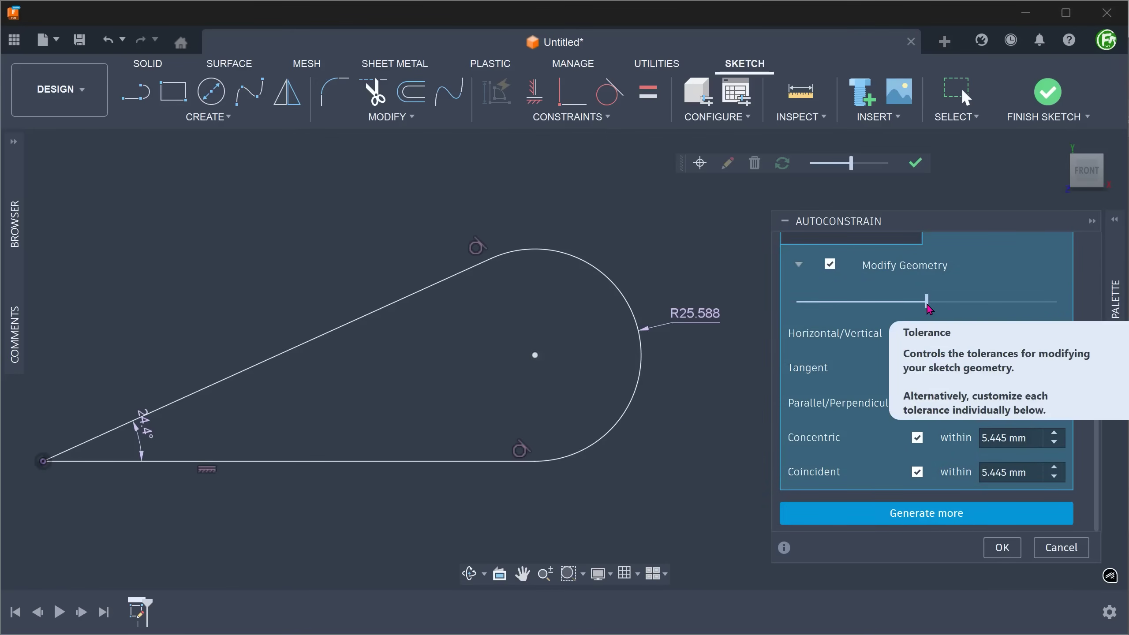
- Lower the Modify Geometry tolerance twice, then return it to the middle setting
{"action": "left_click_drag", "start_coordinate": [926, 302], "coordinate": [878, 313]}
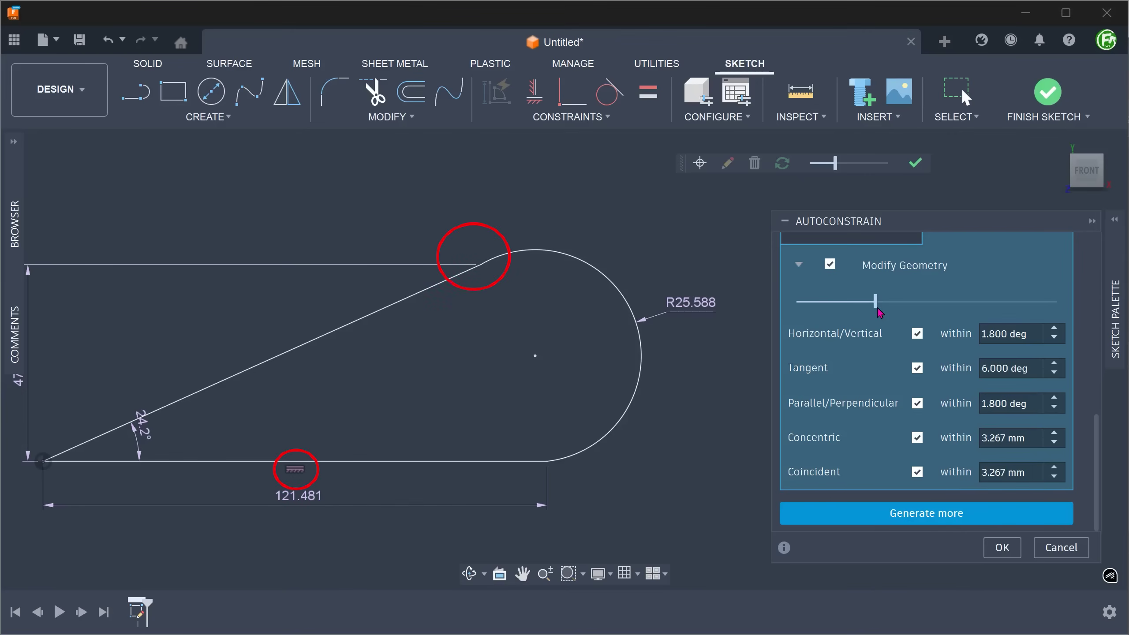
{"action": "left_click_drag", "start_coordinate": [879, 311], "coordinate": [830, 313]}
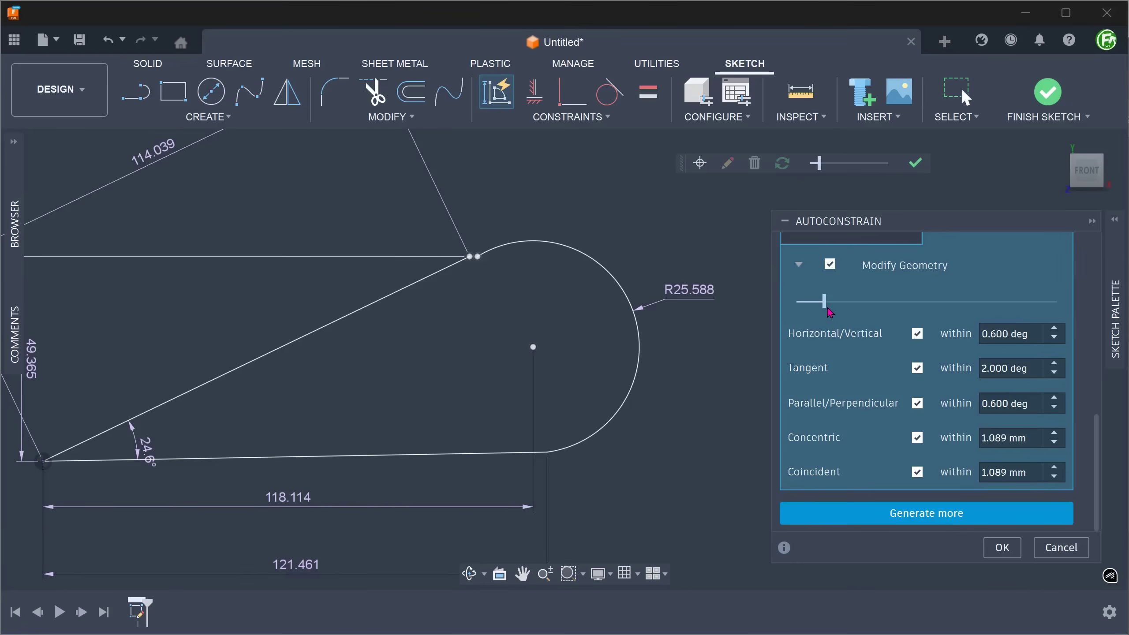
{"action": "left_click_drag", "start_coordinate": [826, 308], "coordinate": [919, 312]}
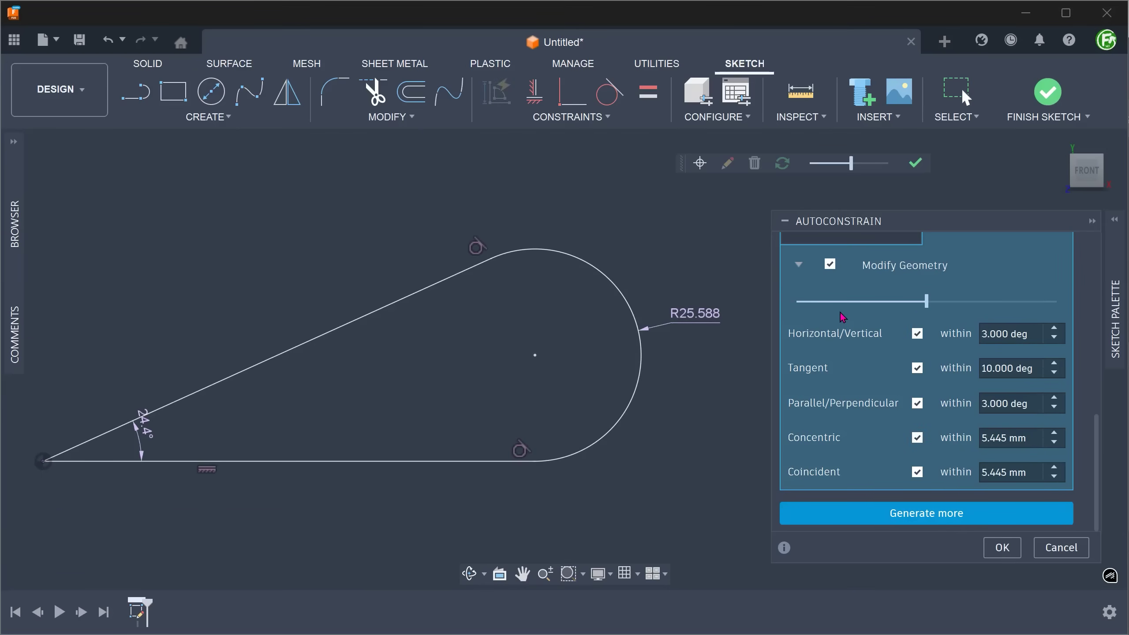
- Accept AutoConstrain, then select the teardrop profile (about 4201 mm²) and its upper edge
{"action": "left_click", "coordinate": [1001, 548]}
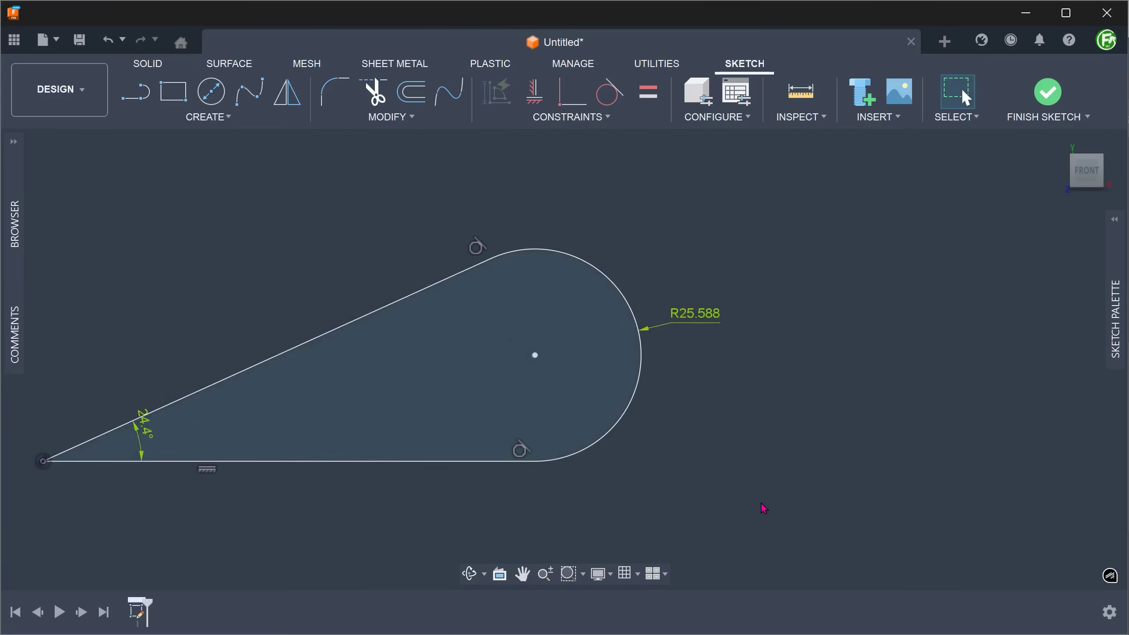
{"action": "left_click", "coordinate": [572, 401]}
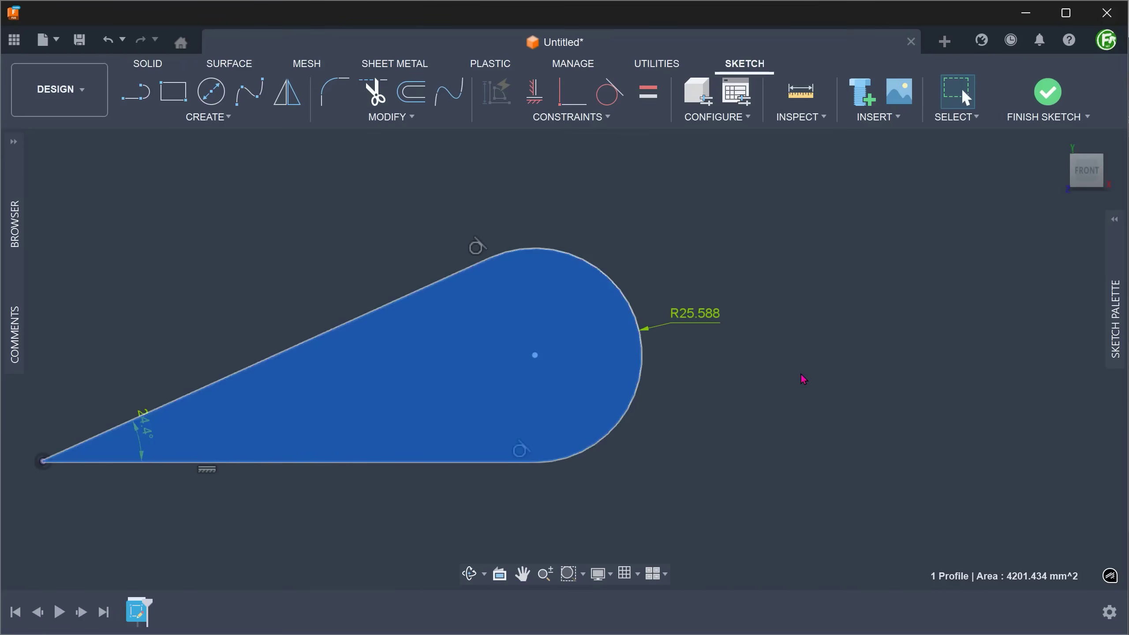
{"action": "left_click", "coordinate": [803, 380]}
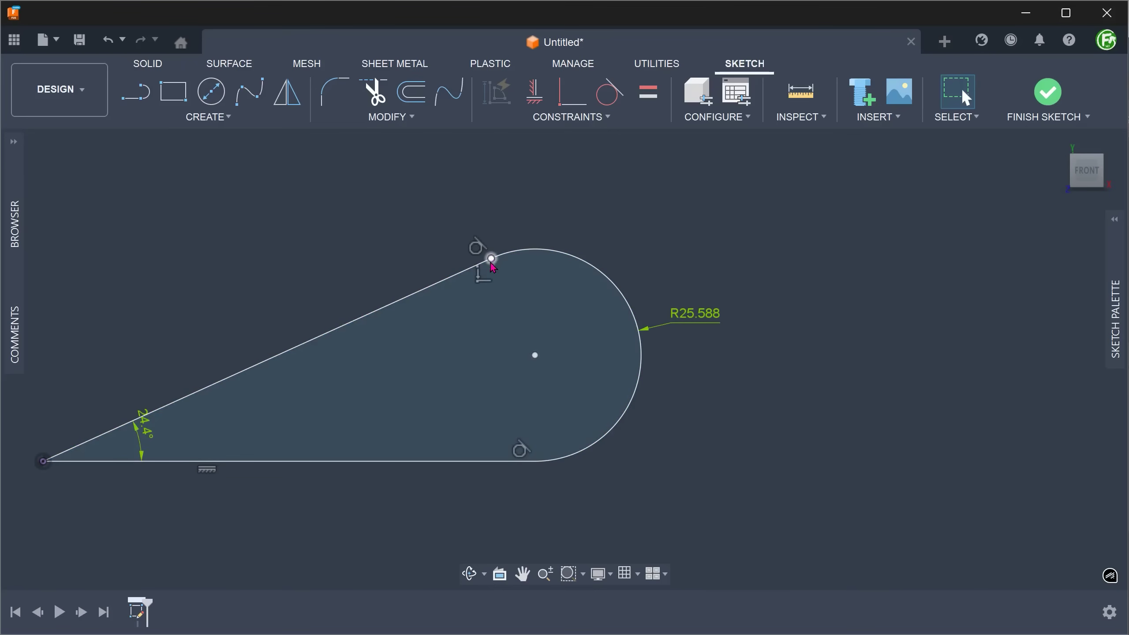
{"action": "left_click", "coordinate": [483, 279]}
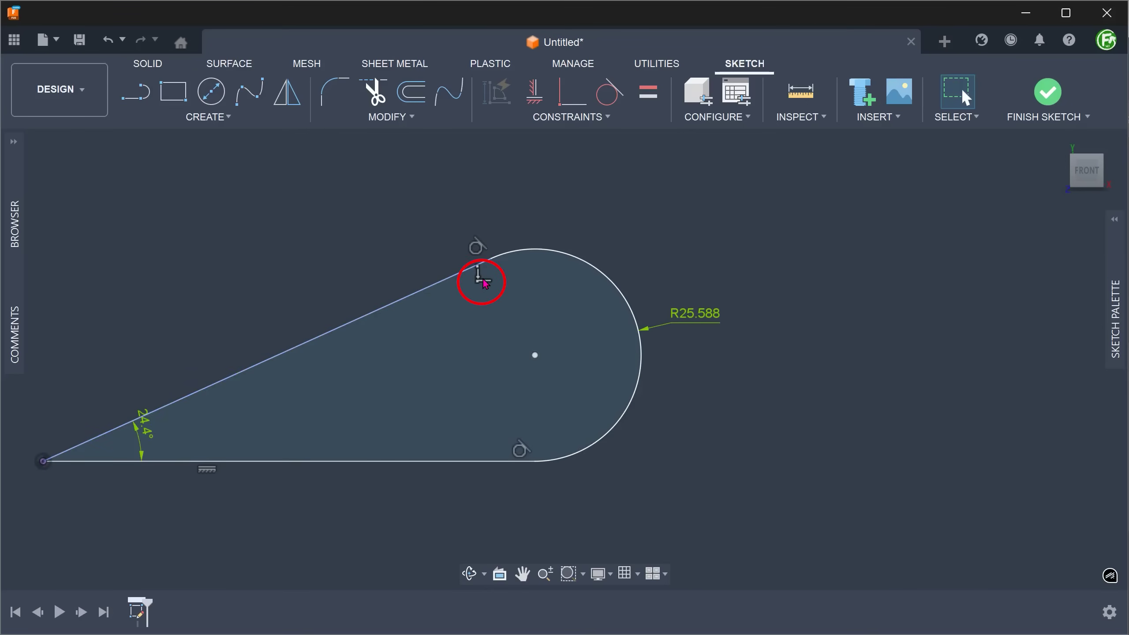